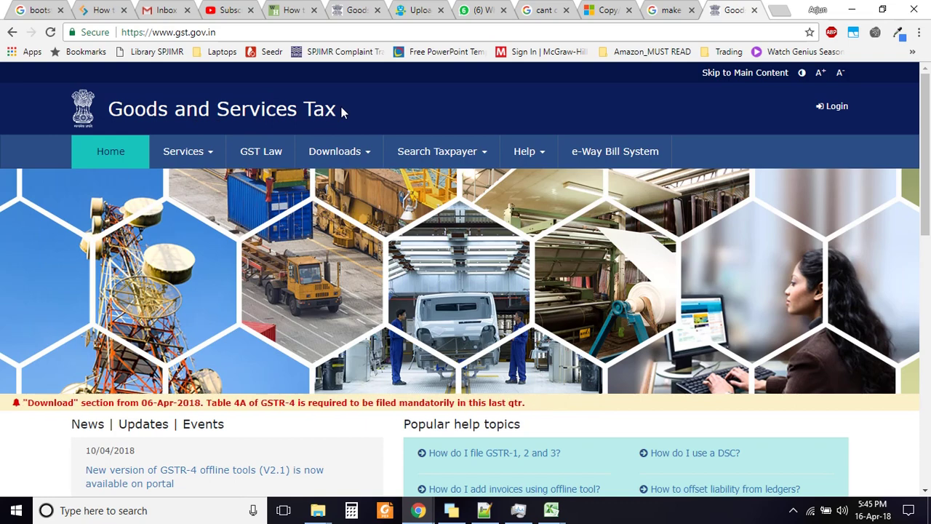
Go to Downloads > Offline Tools > Returns Offline Tool and view the Version V2.2.3 page.
left_click(336, 162)
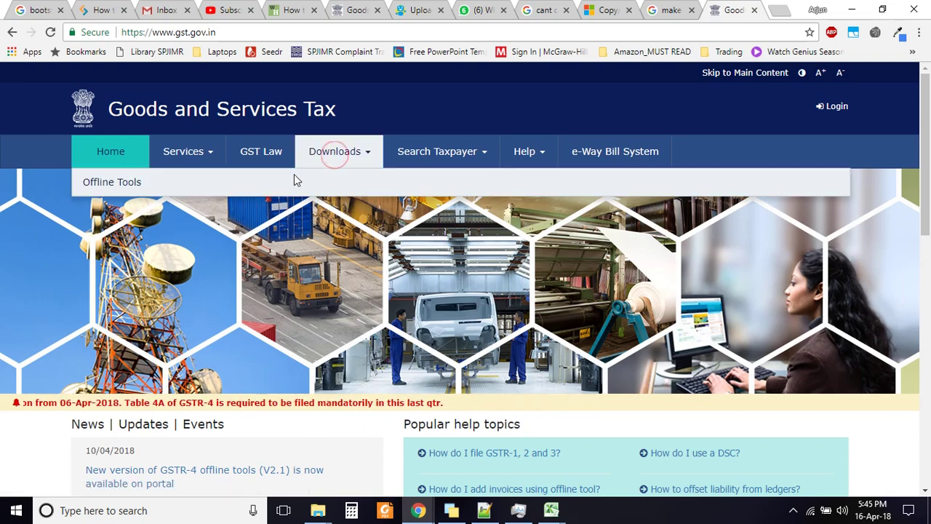
left_click(111, 186)
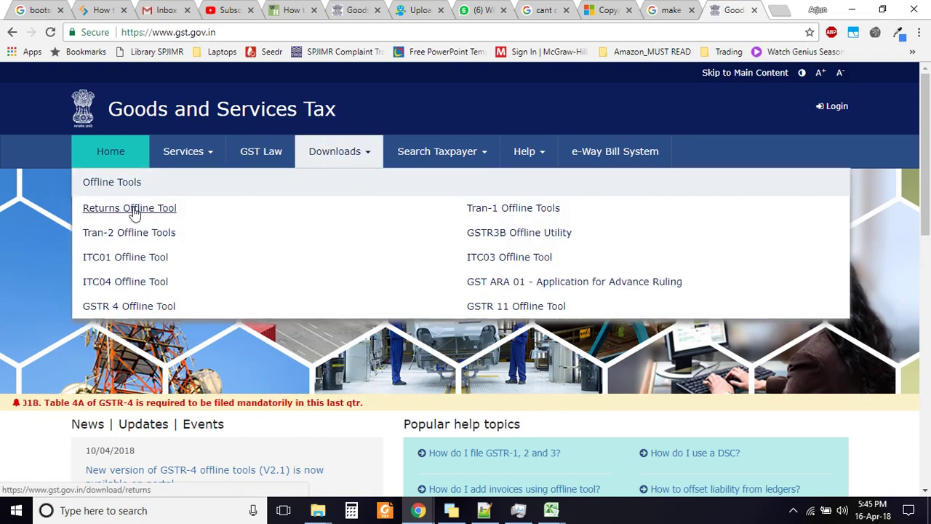
left_click(131, 210)
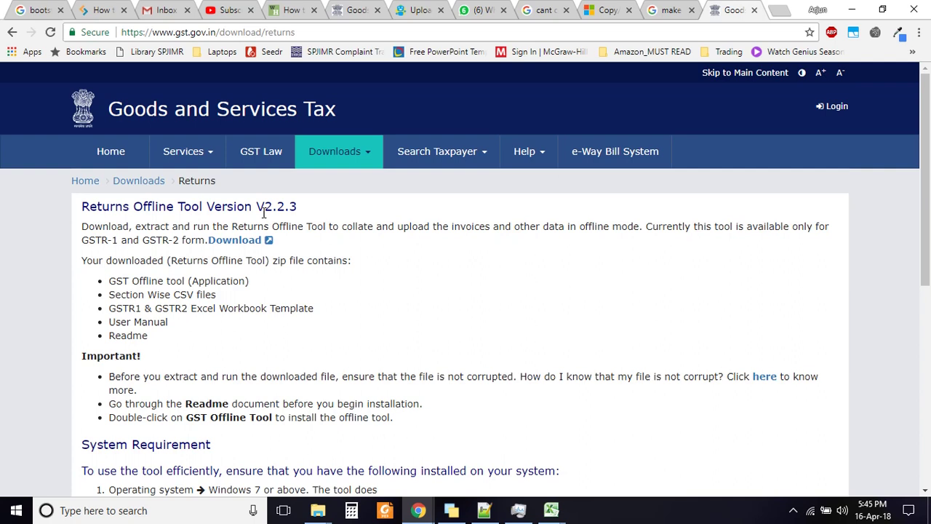
left_click_drag(311, 208, 84, 211)
left_click(83, 213)
Bring the GSTR_4_Offline_Utility workbook forward and show its File > Info page.
mouse_move(553, 512)
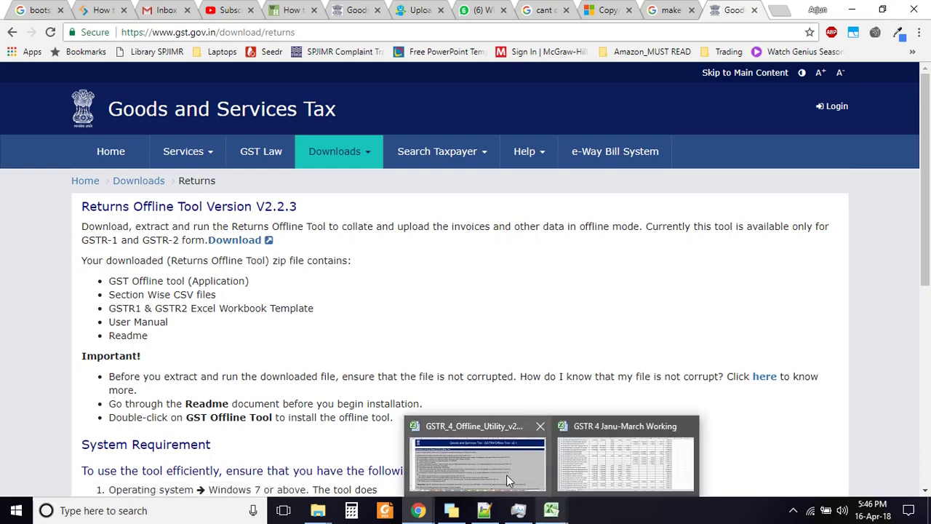
left_click(486, 453)
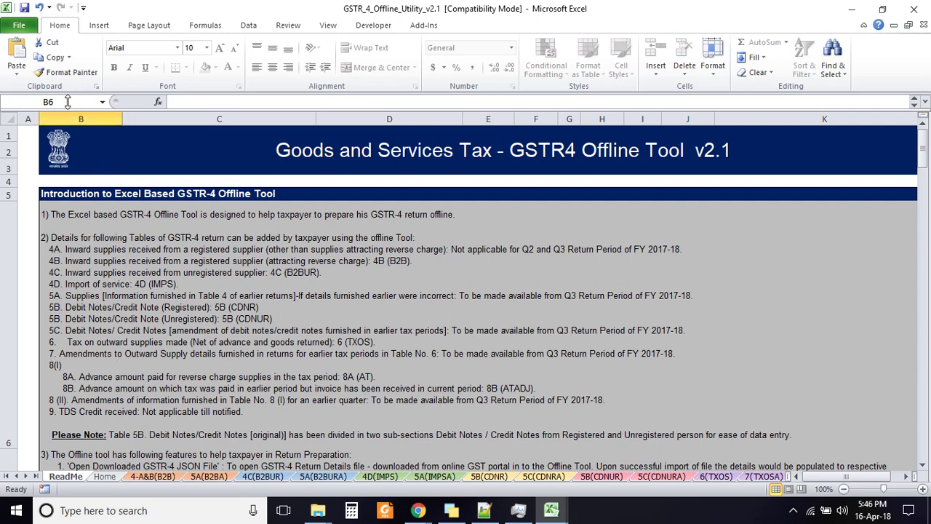
left_click(24, 29)
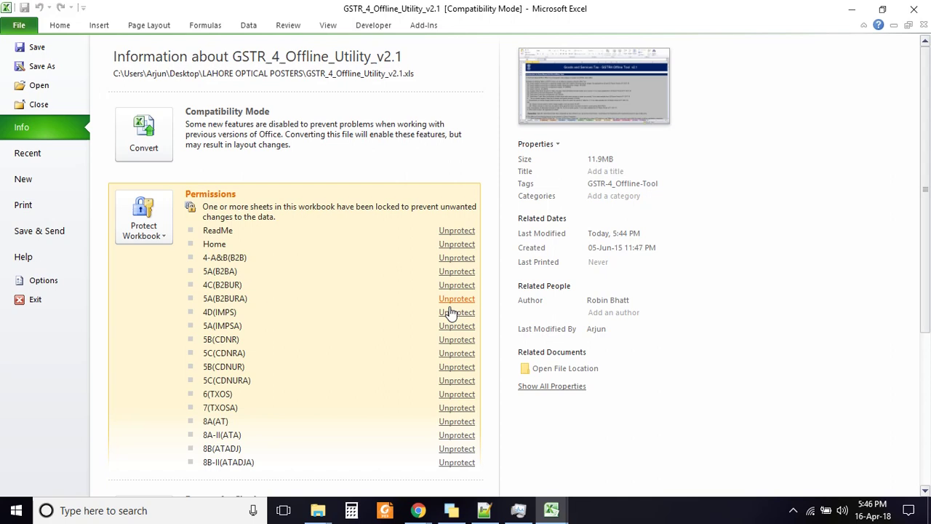
Try unprotecting two locked sheets, cancelling each password prompt.
left_click(451, 231)
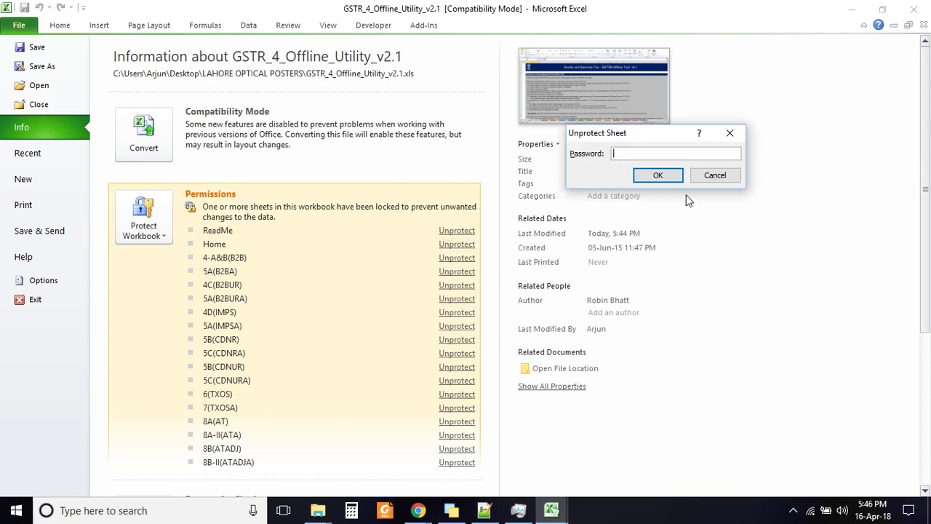
left_click(706, 180)
scroll(704, 186, "down", 1)
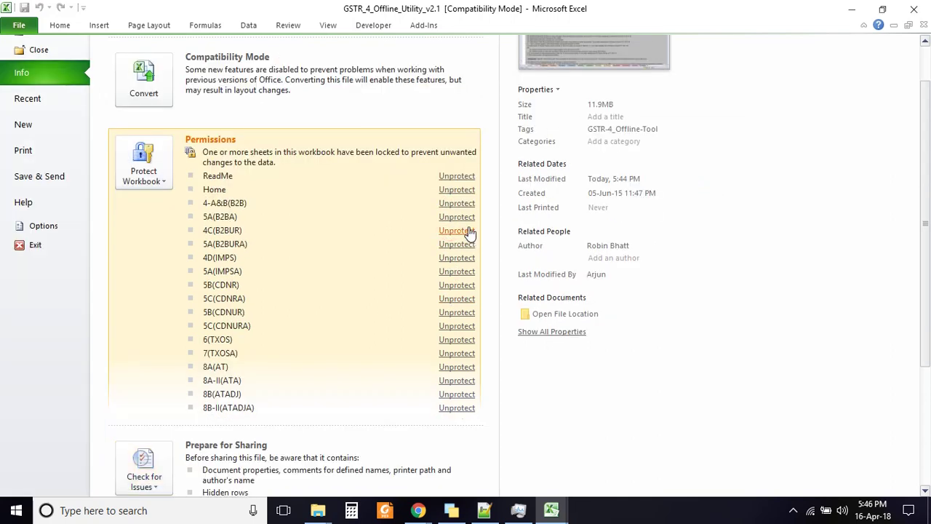
left_click(469, 229)
left_click(715, 176)
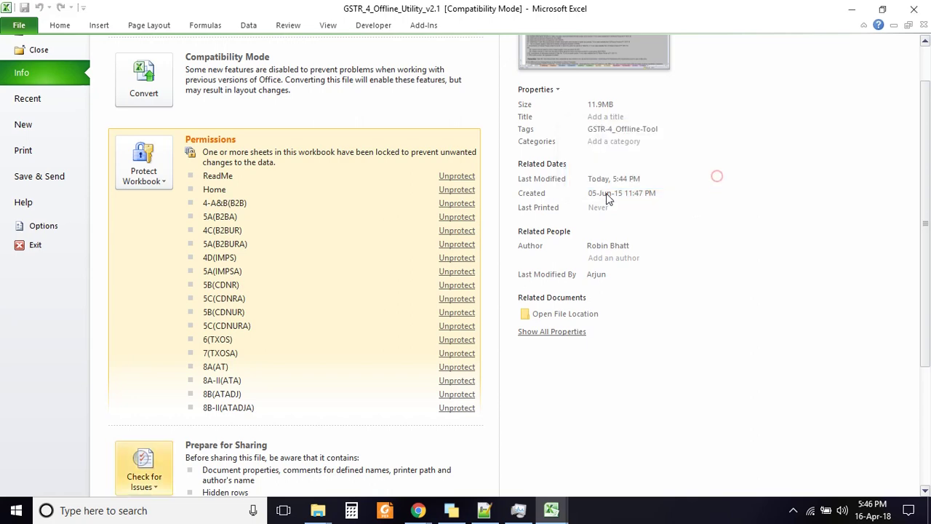
scroll(342, 195, "up", 1)
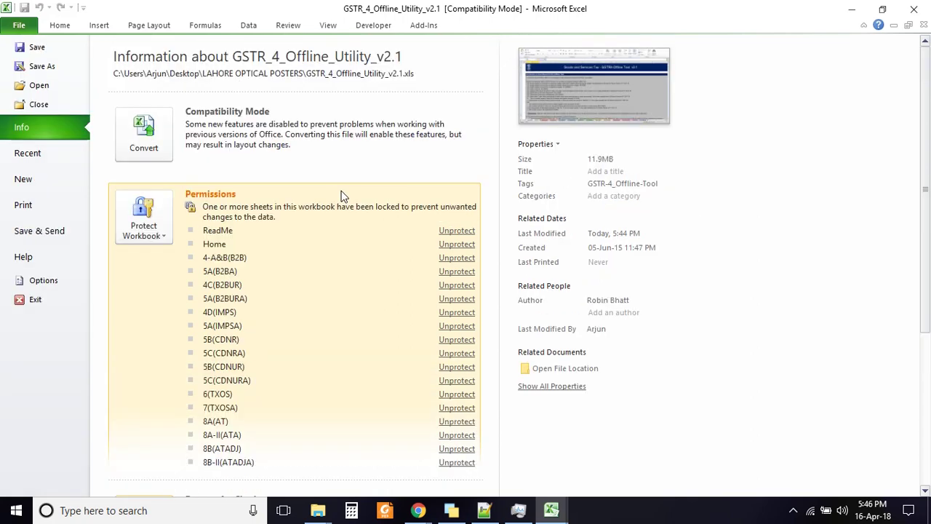
On the 4-A&B(B2B) sheet, scroll down and select E81, the first empty Invoice Value cell.
left_click(61, 25)
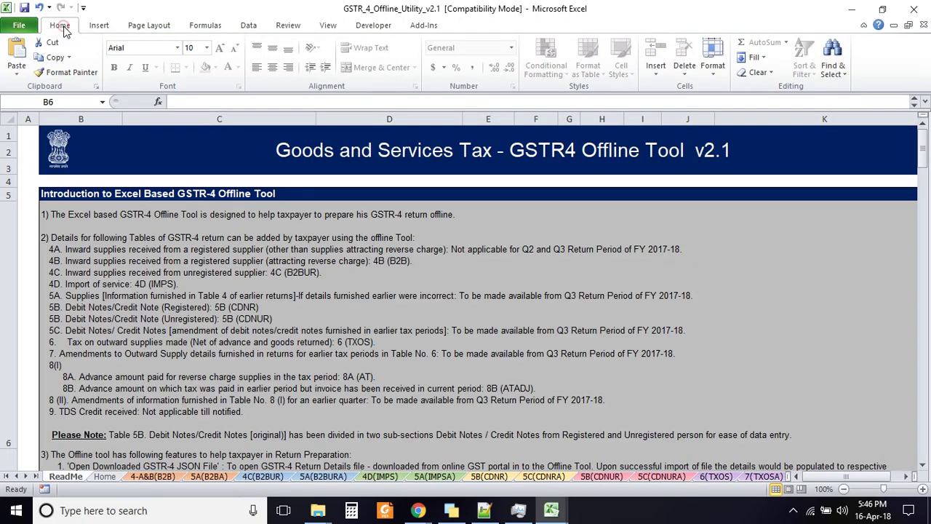
left_click(149, 477)
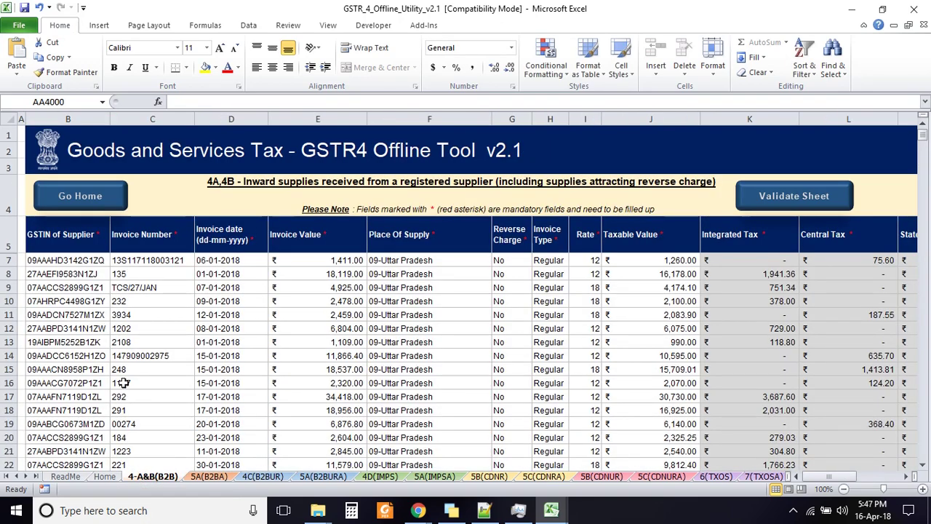
scroll(380, 371, "down", 3)
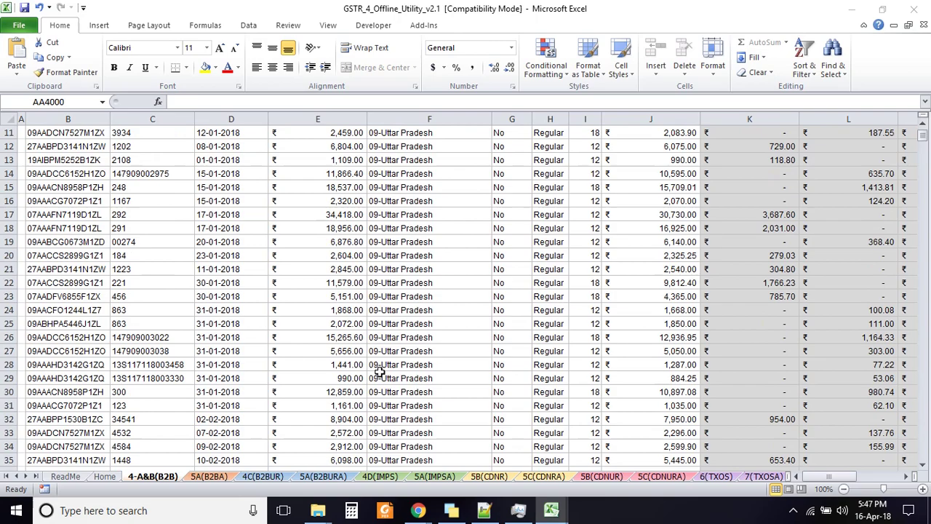
scroll(380, 371, "down", 12)
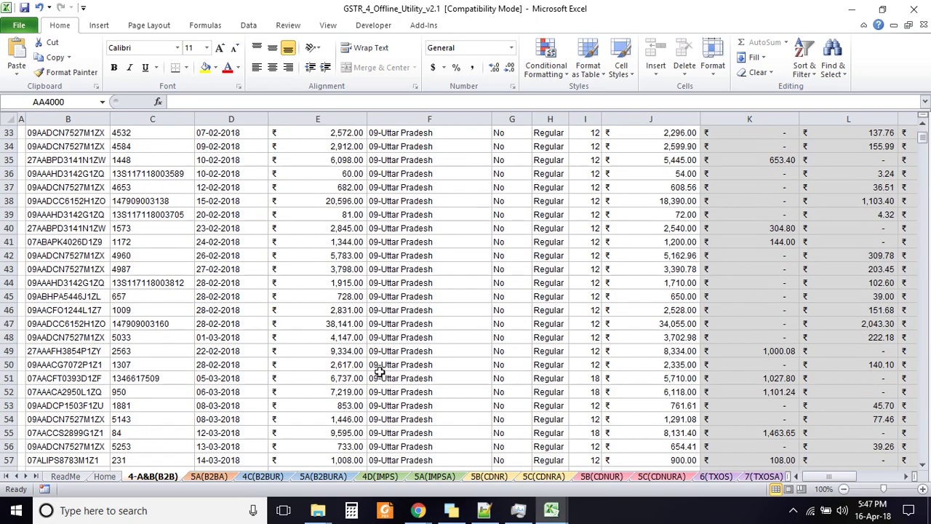
scroll(380, 371, "down", 7)
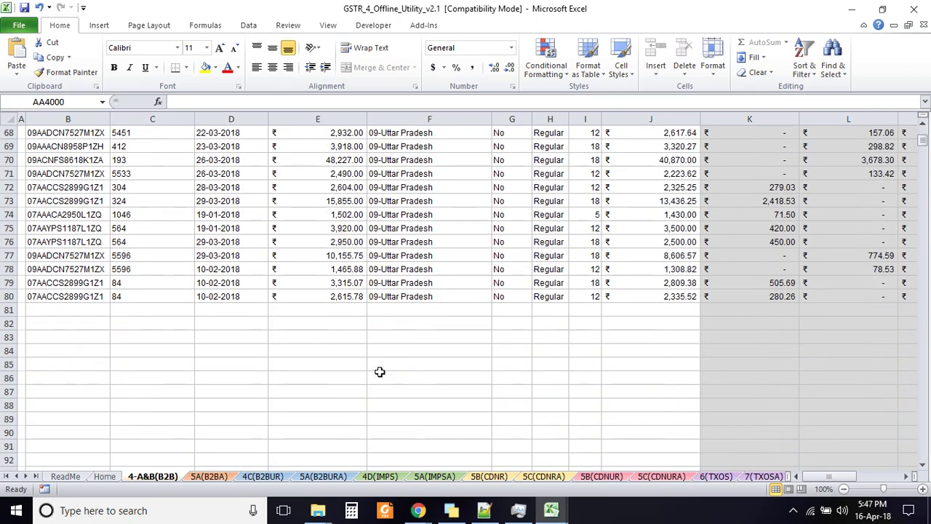
scroll(380, 372, "down", 1)
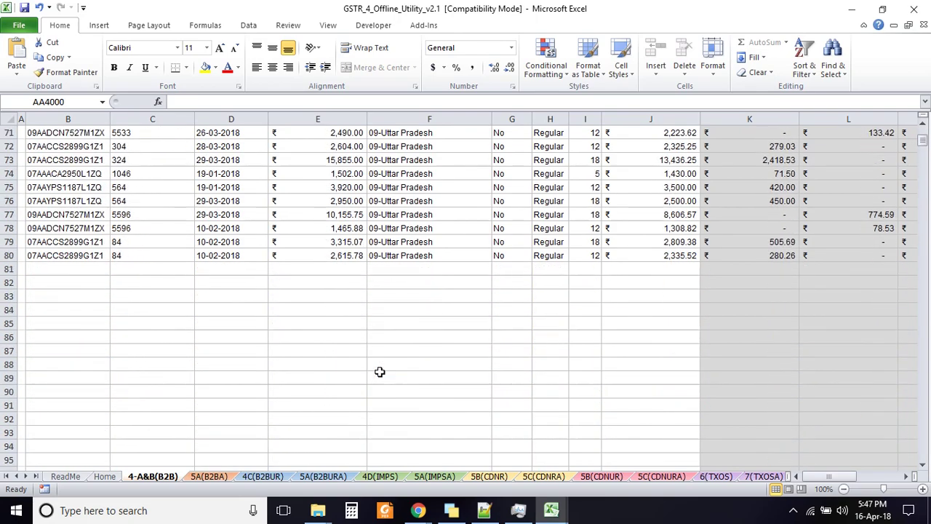
left_click(313, 266)
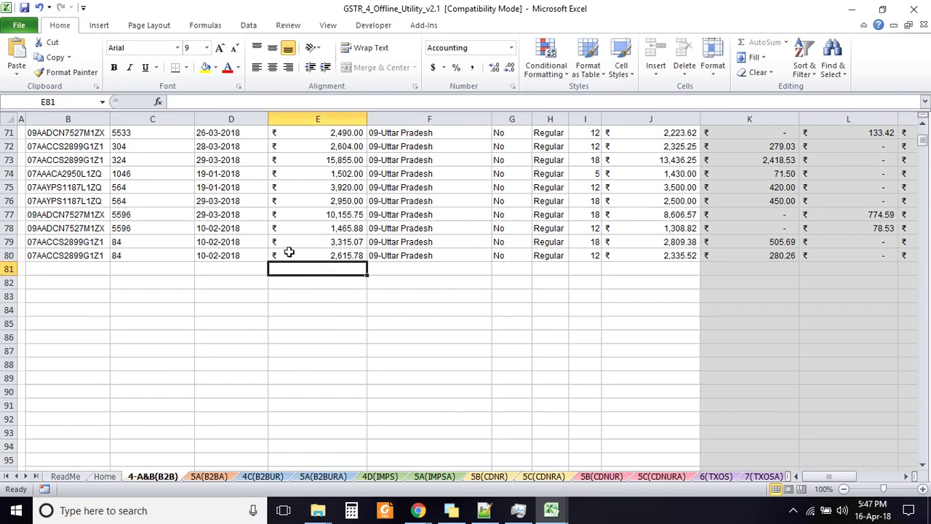
left_click(551, 510)
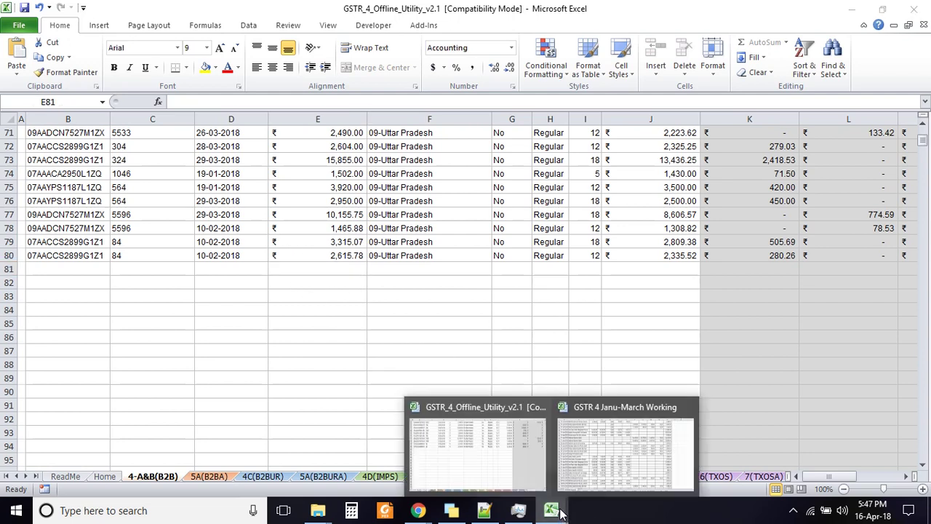
Copy the 155.99 CGST amount from I34 of the Purchase Register, then return to the offline utility.
left_click(579, 453)
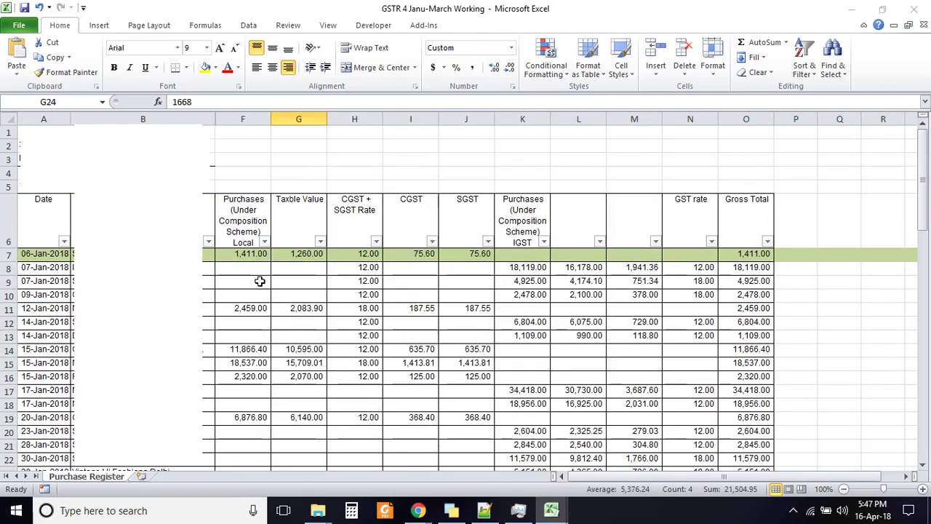
scroll(257, 268, "down", 4)
left_click(246, 281)
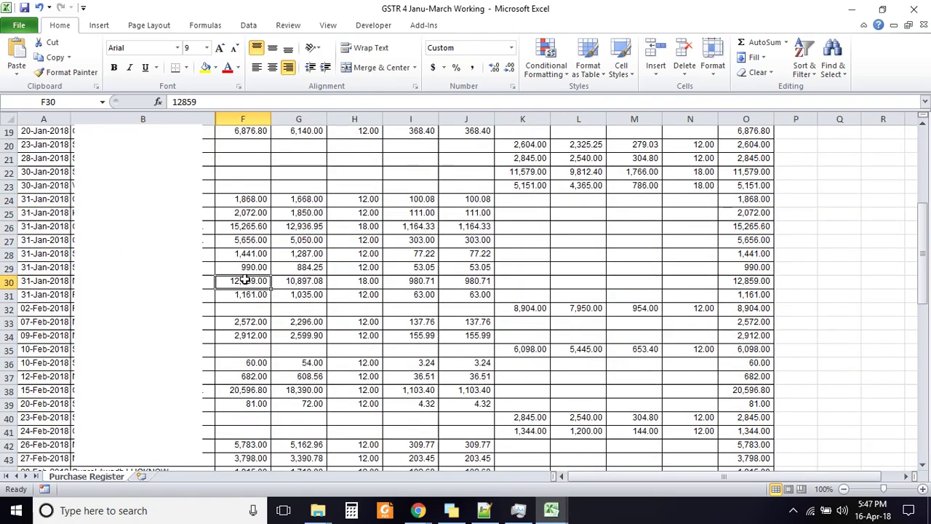
scroll(246, 281, "down", 3)
scroll(246, 281, "up", 1)
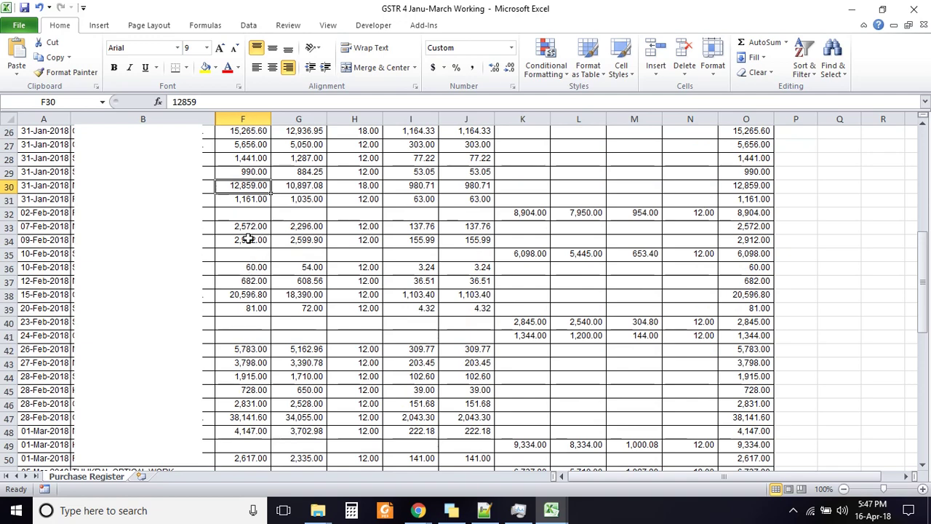
scroll(250, 246, "right", 4)
scroll(250, 246, "left", 1)
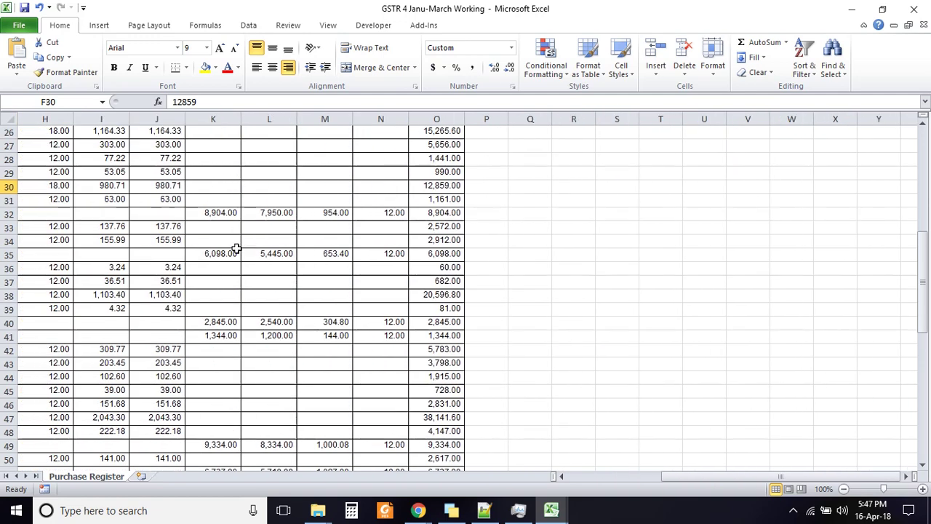
left_click(107, 239)
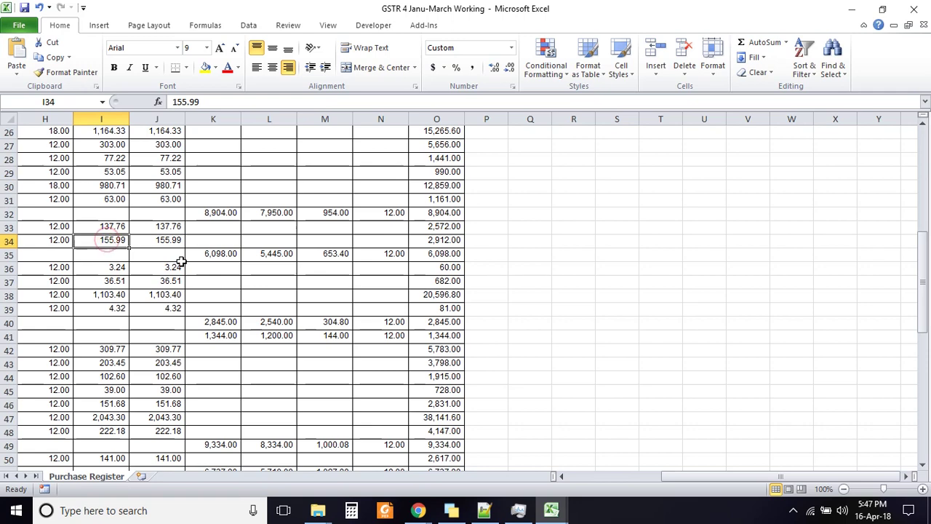
key("ctrl+c")
key("alt+Tab")
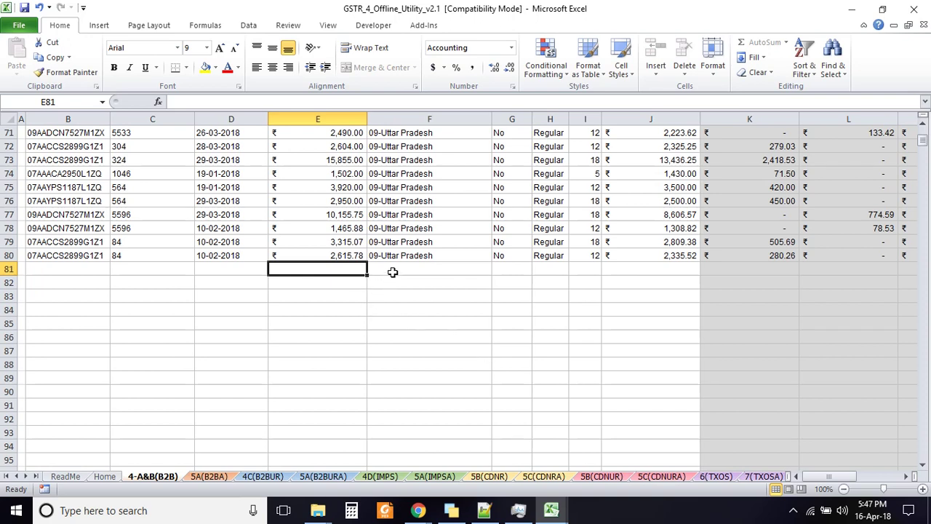
Check the empty row-81 cells (GSTIN, invoice number, date, C81, D81, E81) on the 4-A&B(B2B) sheet.
left_click(243, 271)
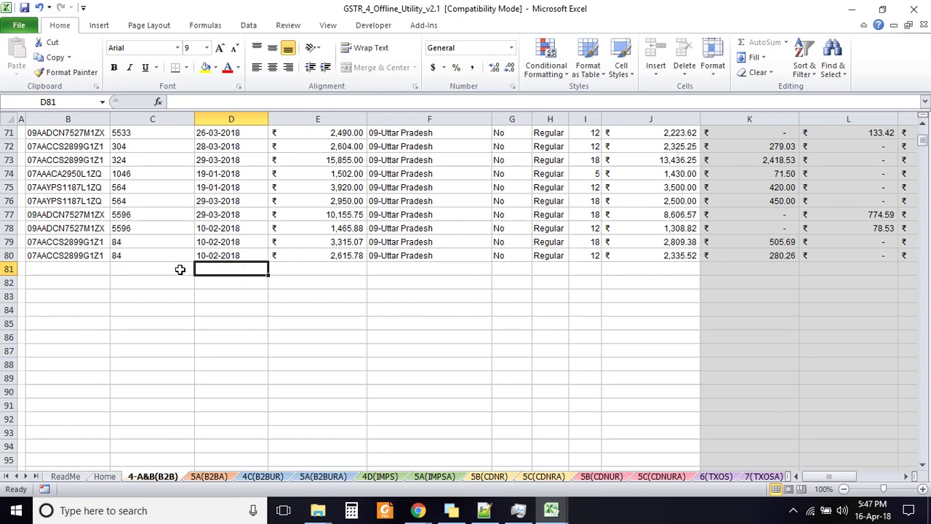
left_click(181, 268)
left_click(84, 267)
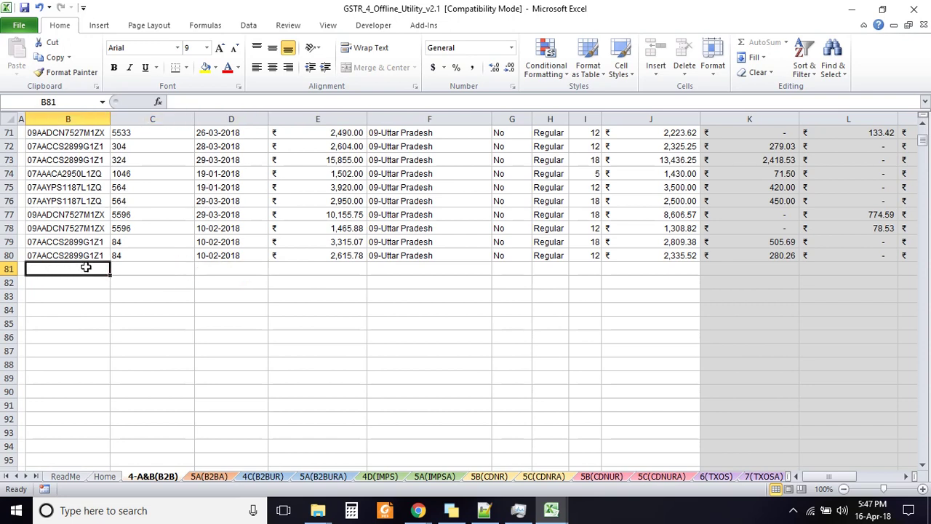
left_click(222, 272)
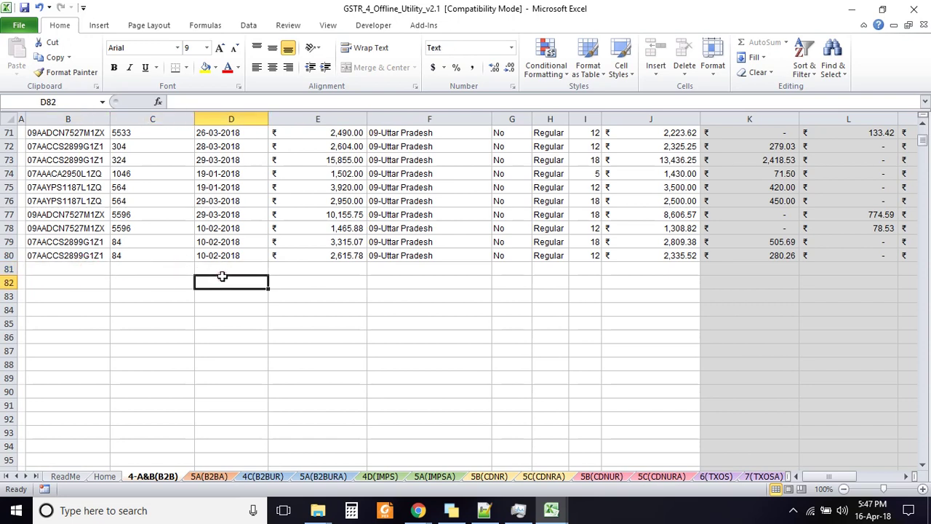
left_click(277, 271)
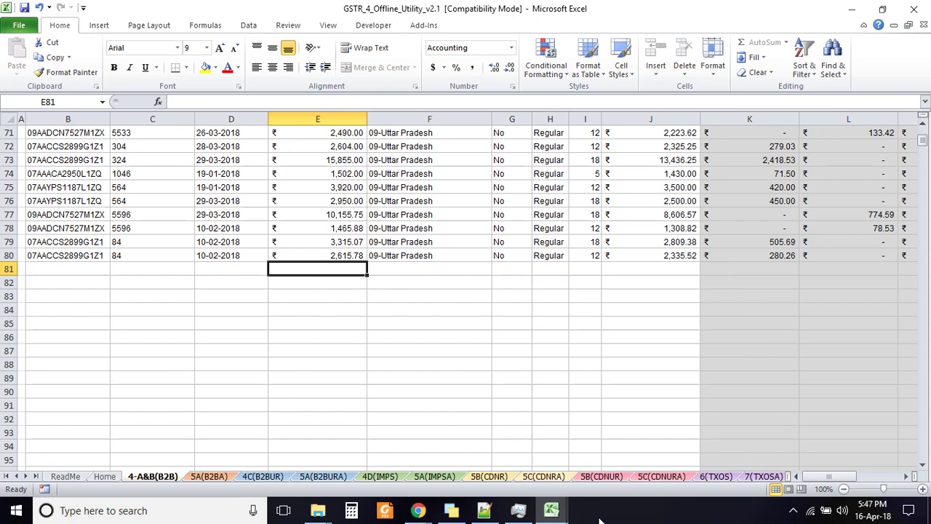
left_click(256, 269)
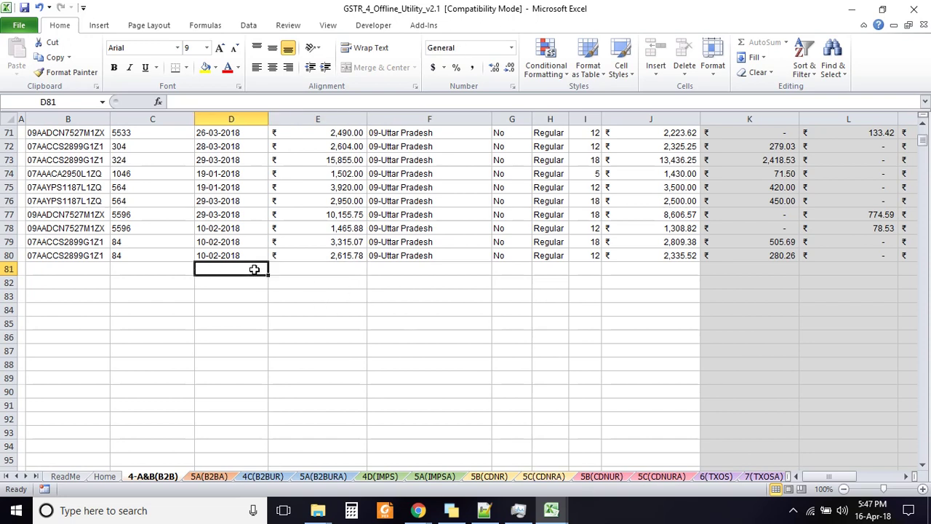
left_click(176, 269)
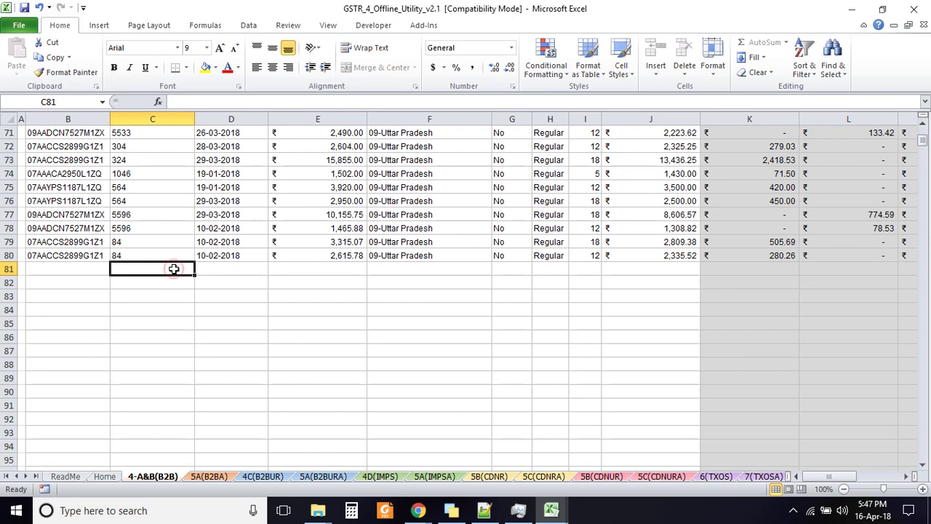
left_click(205, 269)
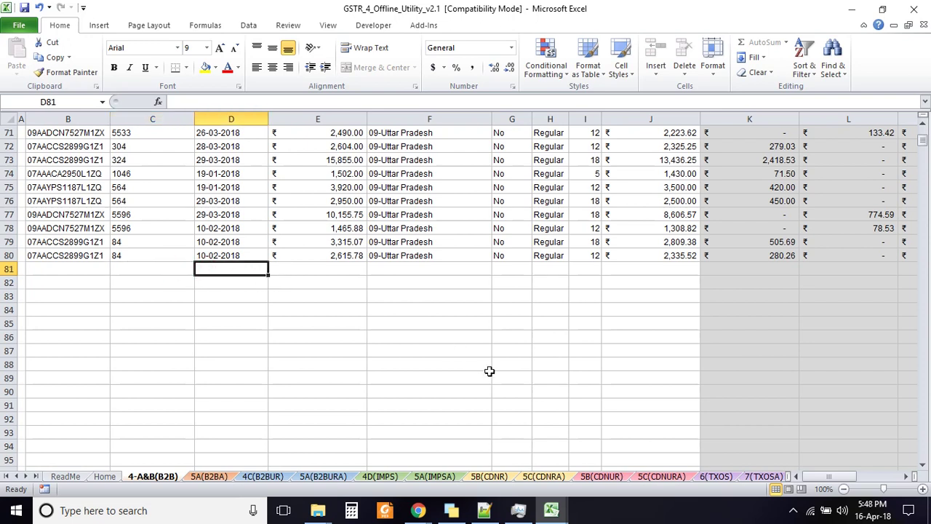
Copy the four amounts in G42:G45 of GSTR 4 Janu-March Working, then return to the utility workbook.
left_click(551, 510)
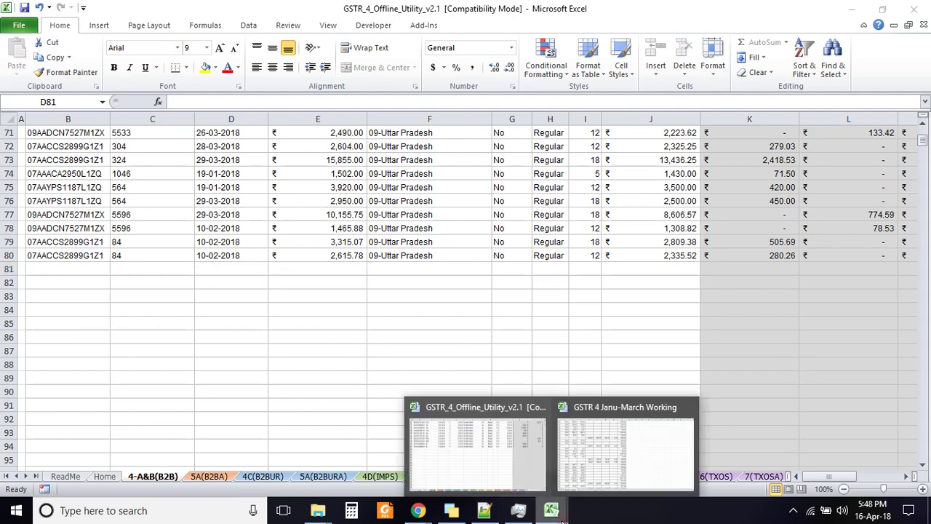
left_click(585, 465)
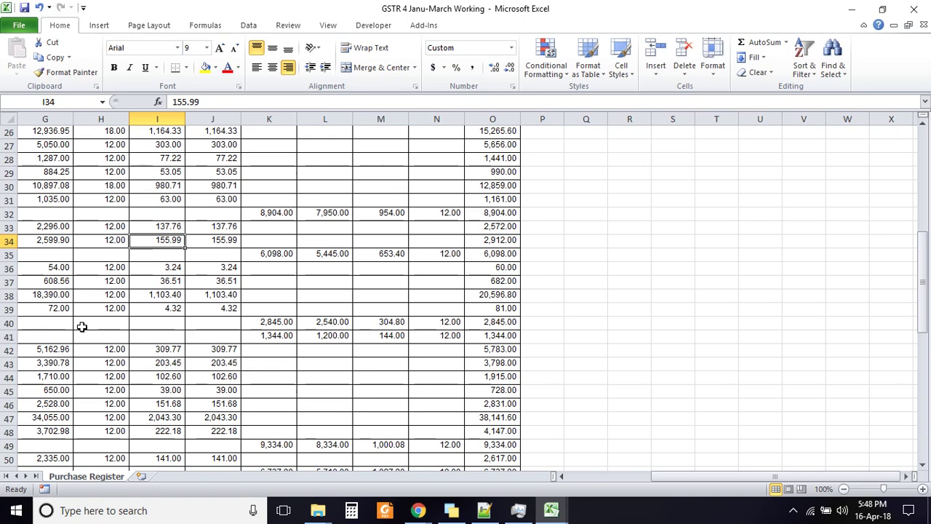
left_click(46, 225)
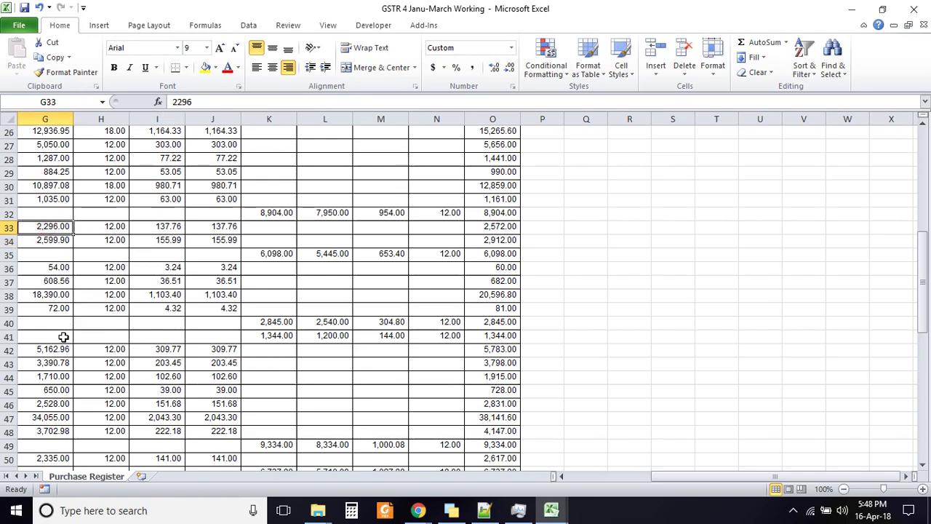
left_click_drag(59, 351, 63, 389)
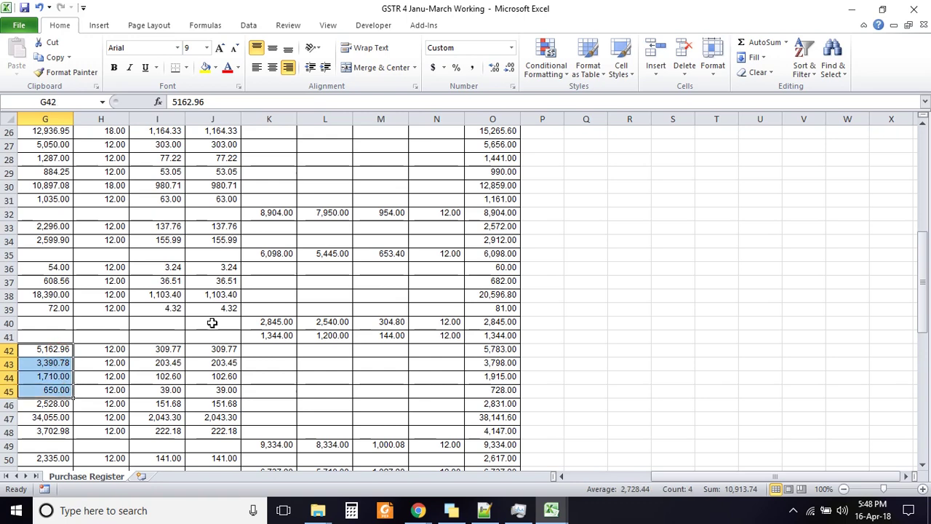
key("ctrl+c")
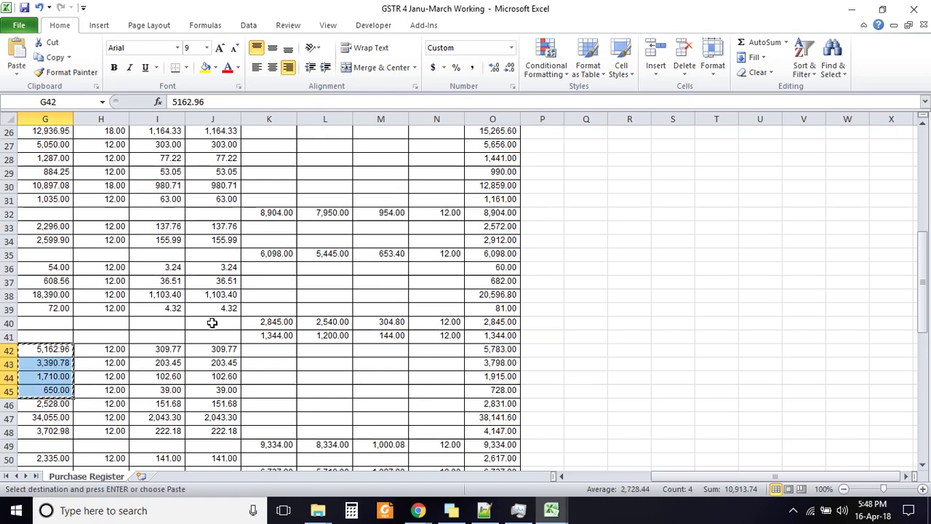
key("alt+Tab")
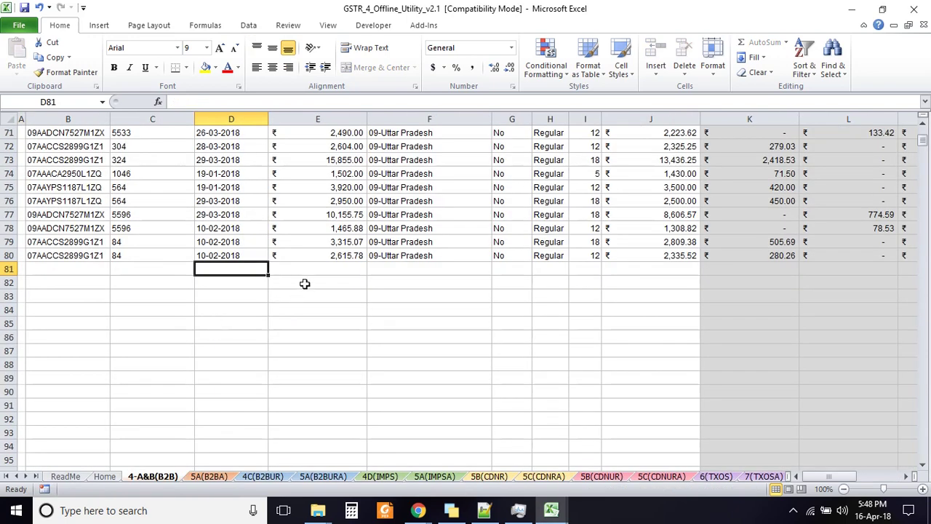
With E81 selected, show the Office Clipboard listing 1,668.00, 1,850.00, 12,936.95 and 5,050.00.
left_click(304, 272)
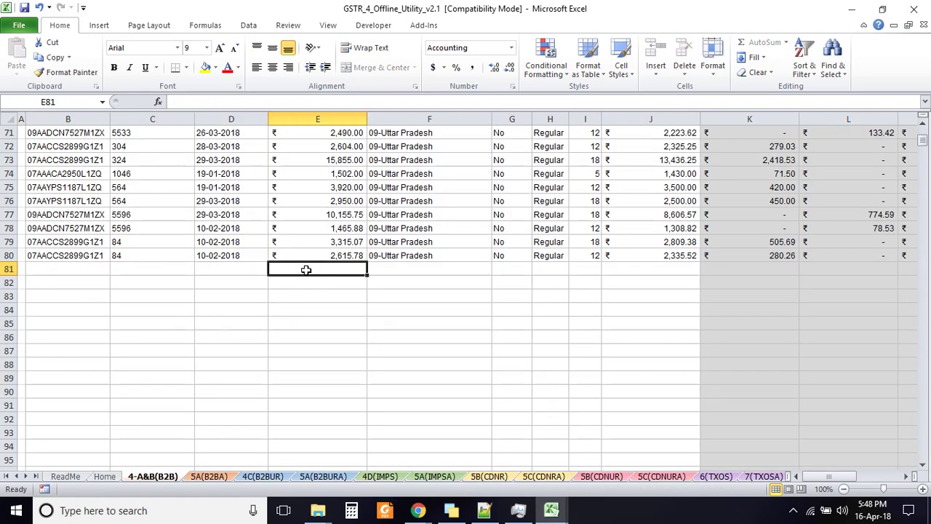
left_click(96, 86)
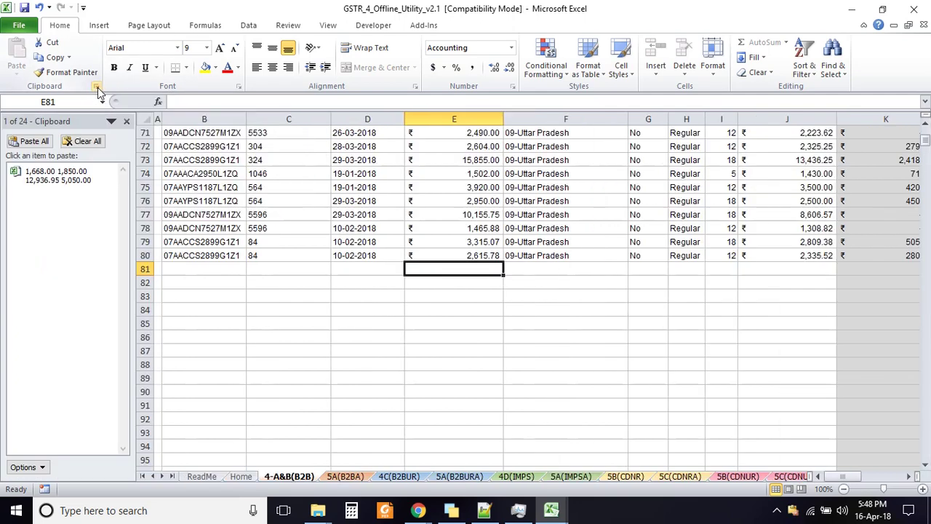
Paste the clipboard item so E81:E84 hold 1,668.00, 1,850.00, 12,936.95 and 5,050.00.
left_click(109, 187)
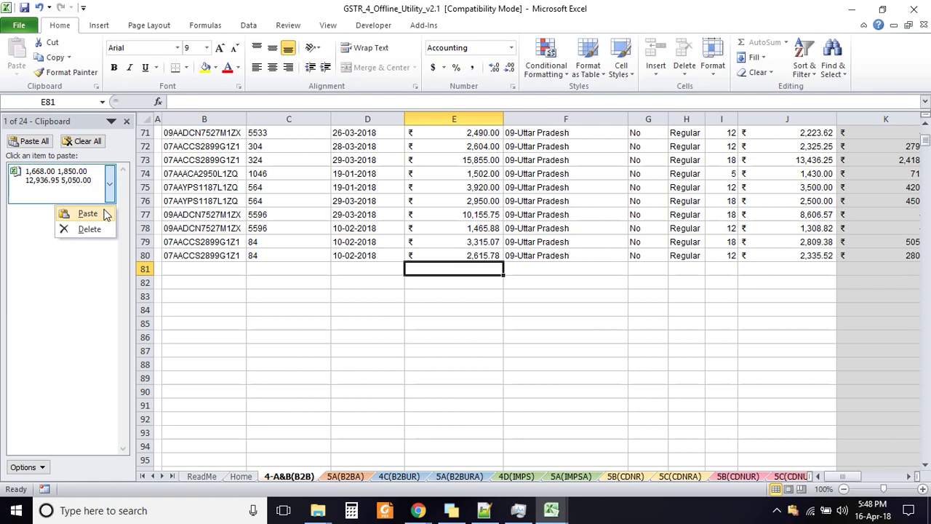
left_click(104, 215)
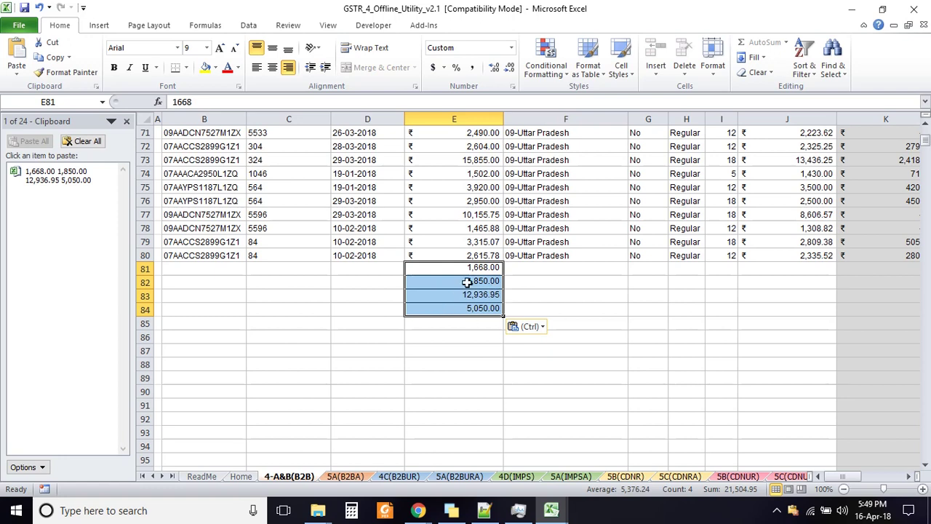
Apply Match Destination Formatting so E81:E84 show the ₹ accounting format.
left_click(542, 331)
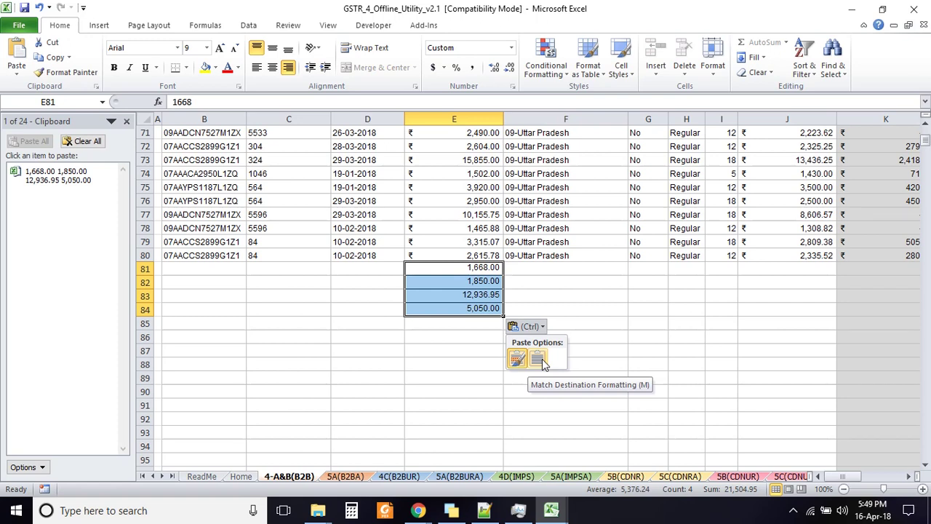
left_click(540, 359)
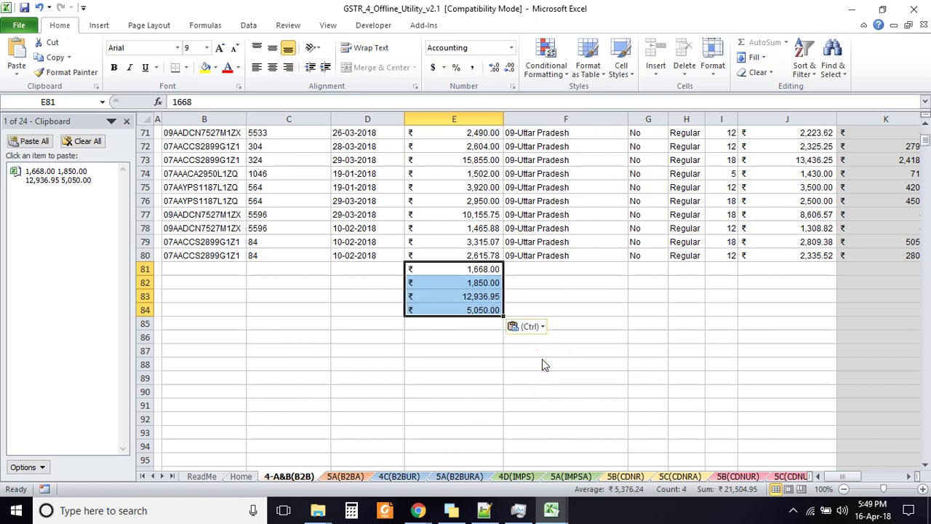
left_click(449, 349)
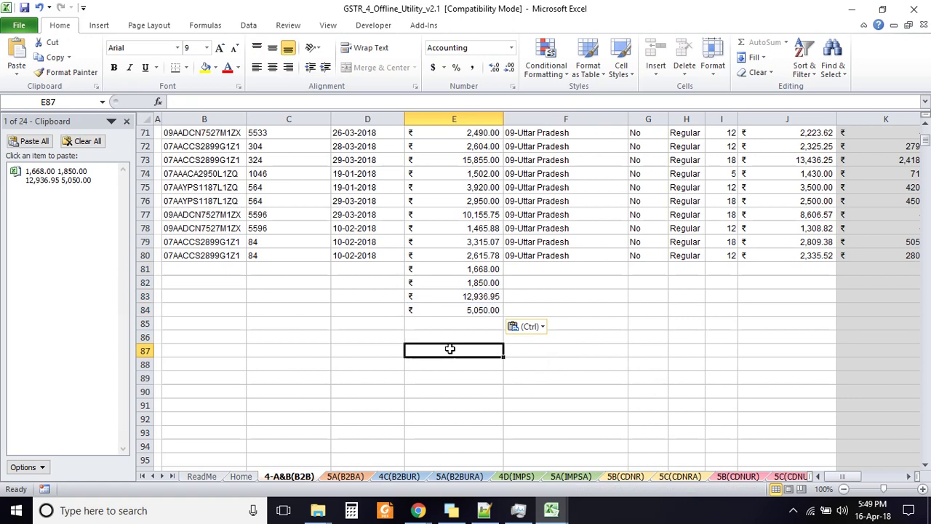
left_click(485, 265)
left_click(482, 282)
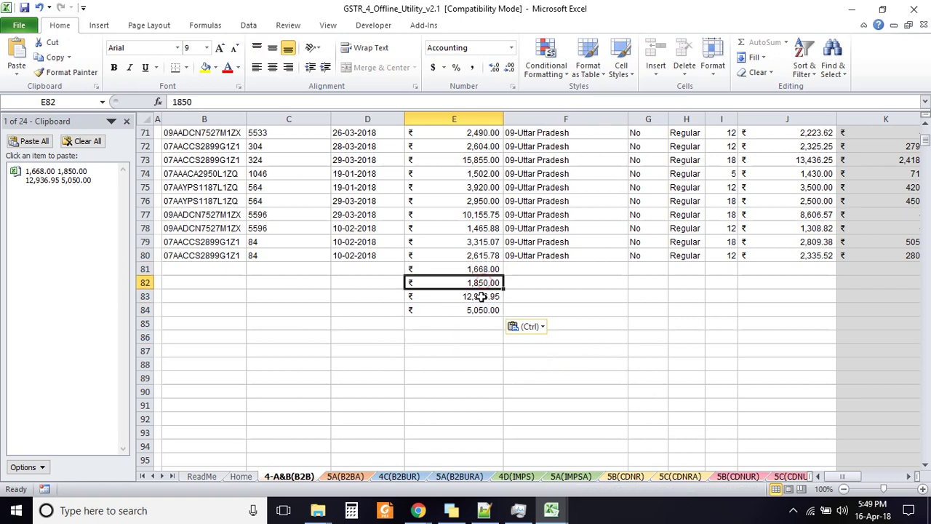
left_click(480, 305)
left_click(461, 297)
left_click(453, 283)
left_click(442, 270)
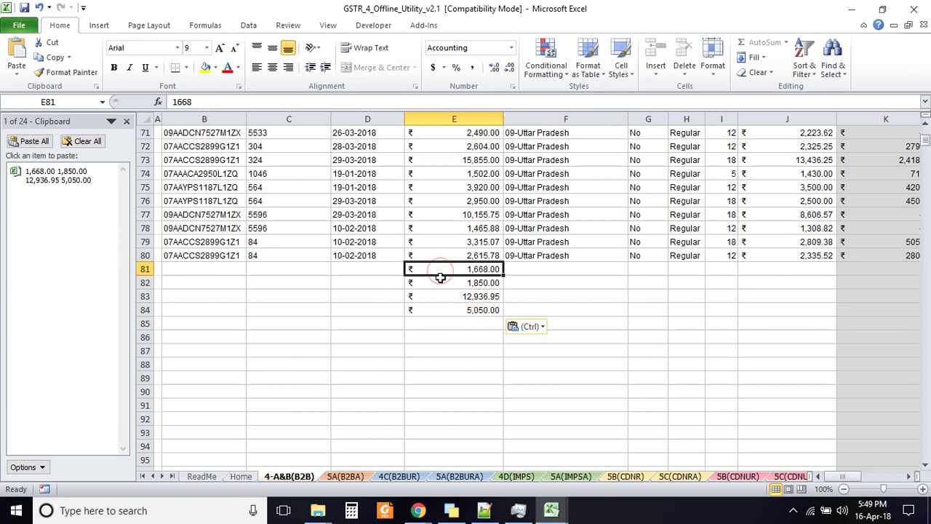
left_click(441, 281)
left_click(441, 297)
left_click(432, 308)
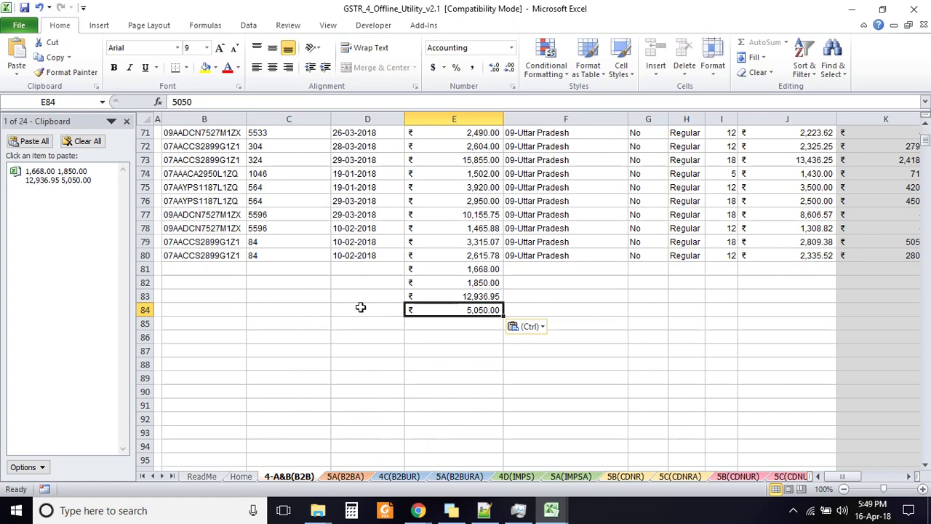
left_click(229, 277)
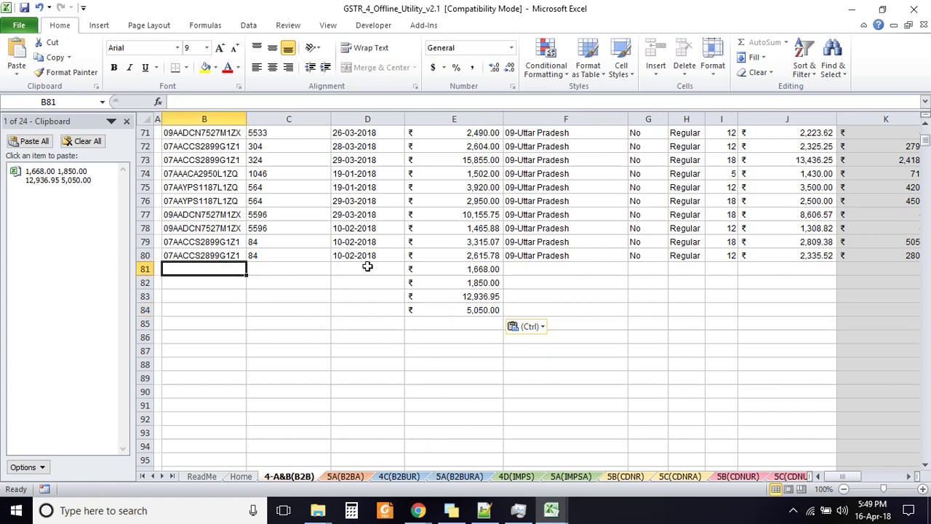
left_click(420, 277)
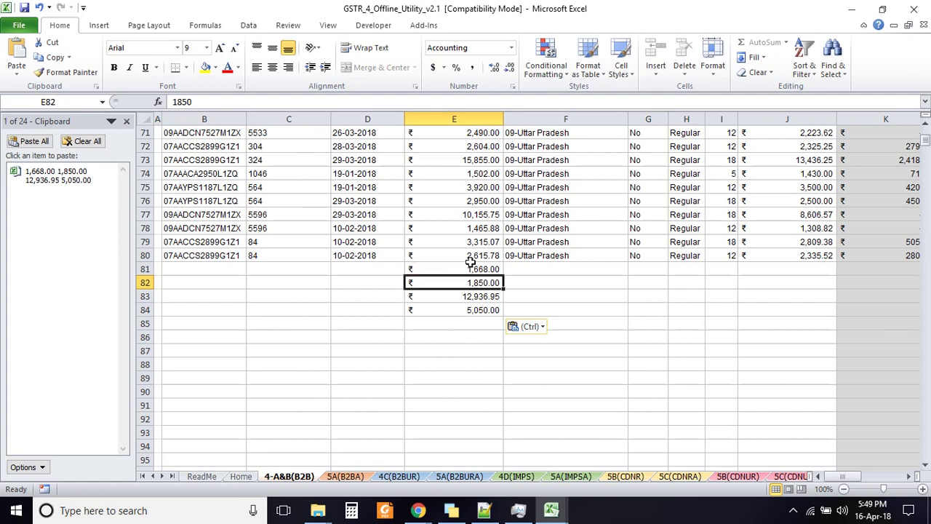
left_click(469, 296)
left_click(462, 312)
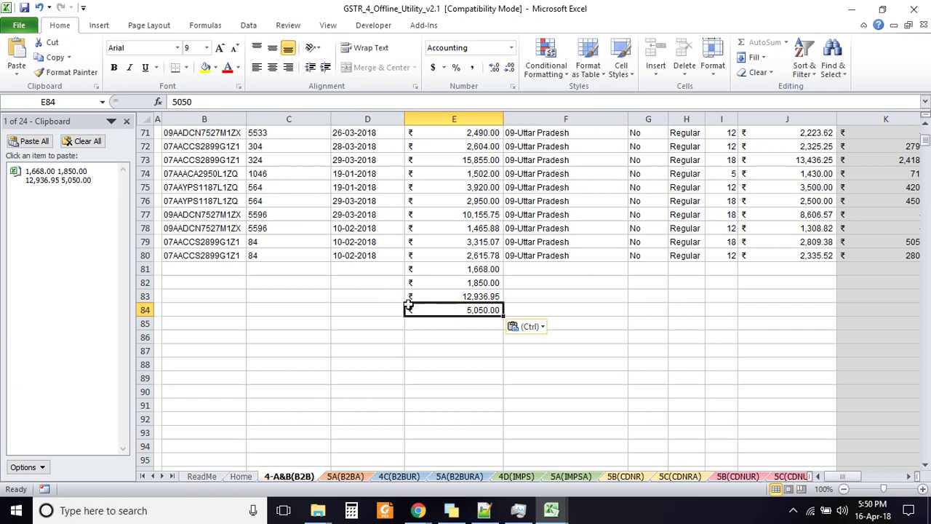
key("Tab")
left_click(456, 305)
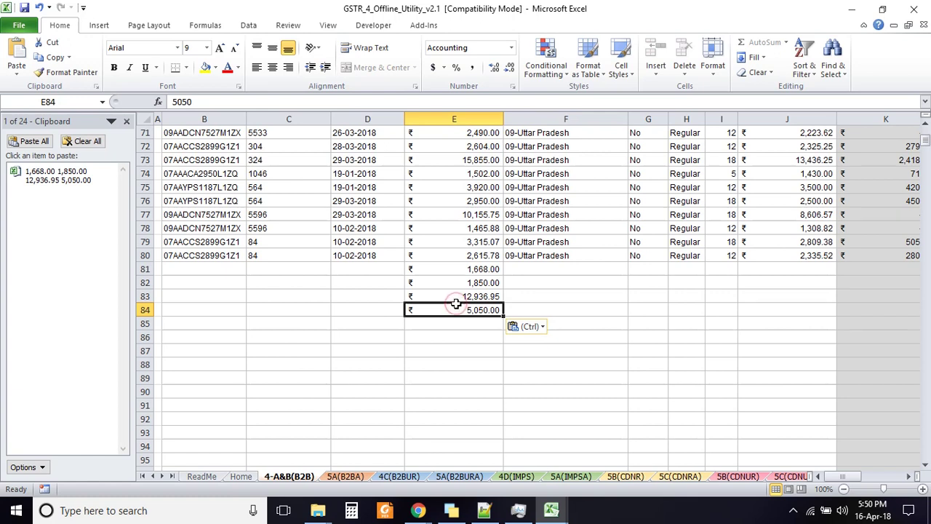